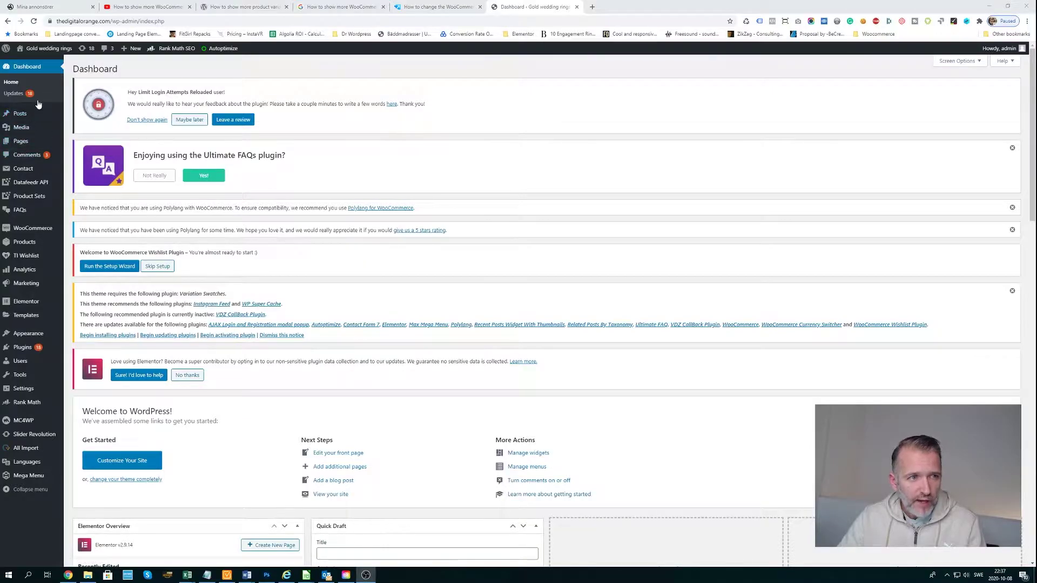
scroll(37, 106, down, 1)
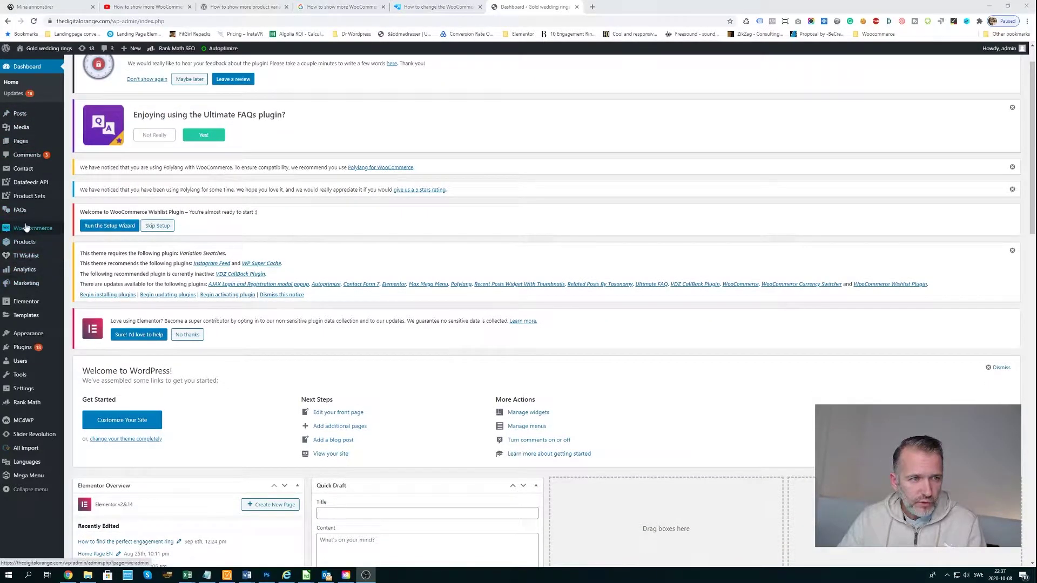
mouse_move(25, 242)
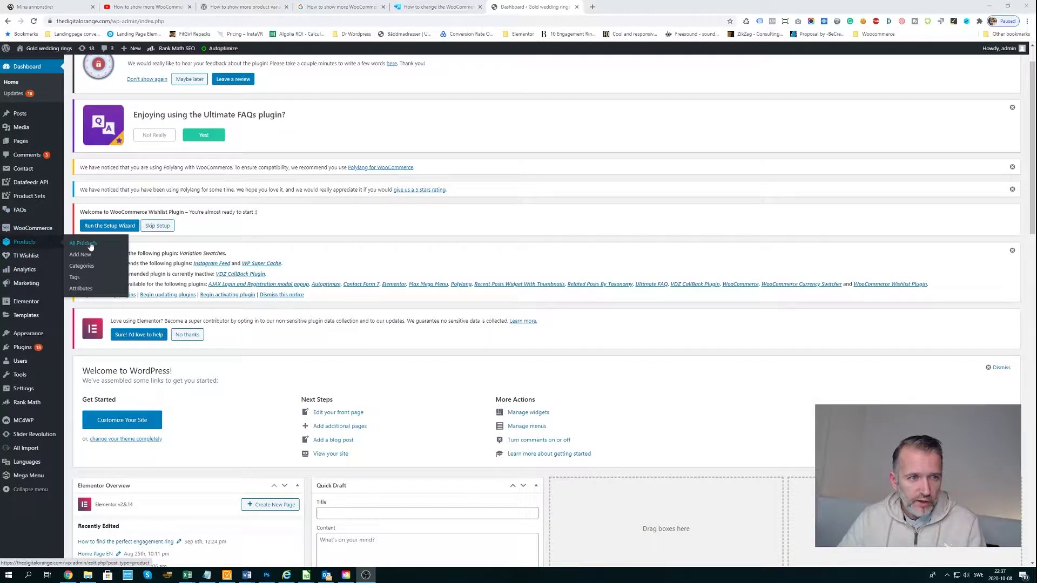
Open the All Products list, currently showing 20 items per page
click(92, 247)
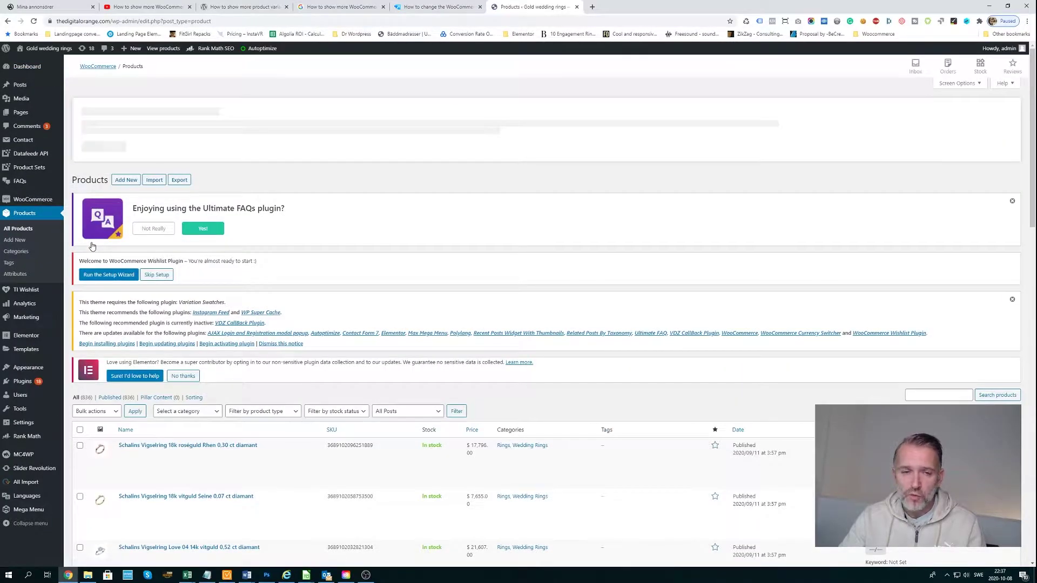
scroll(512, 338, down, 3)
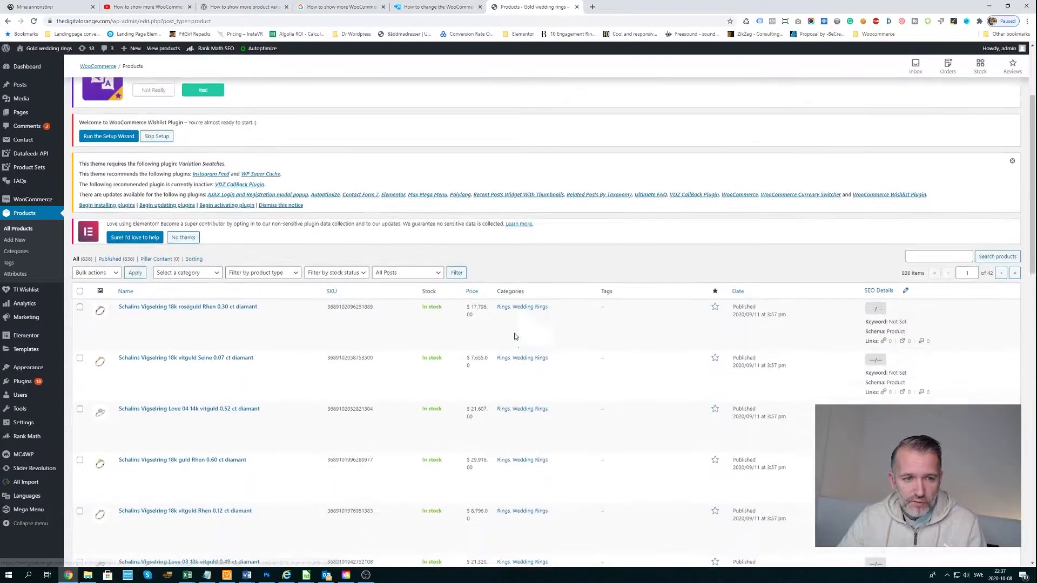
mouse_move(317, 166)
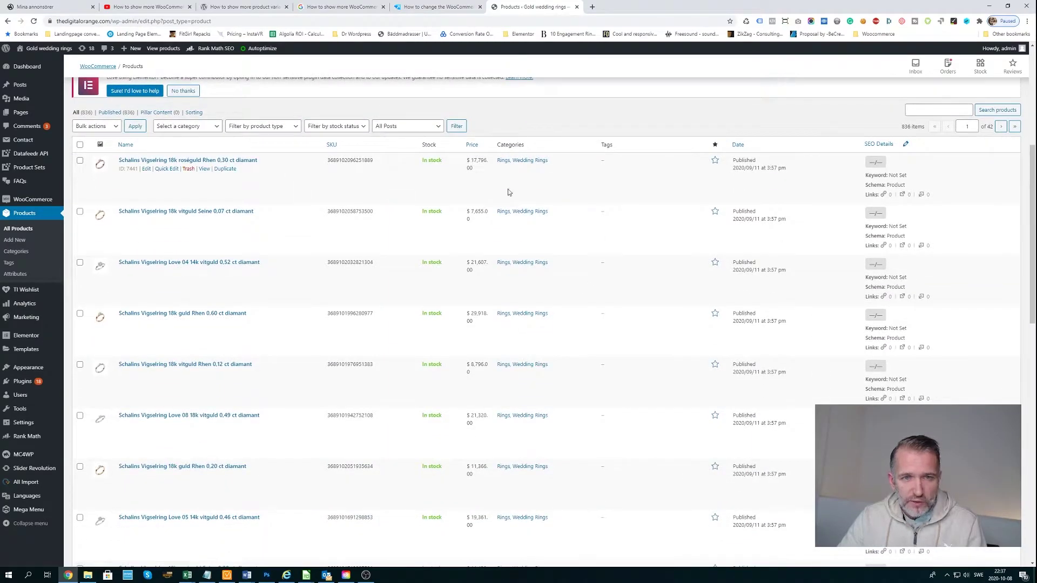
scroll(339, 187, down, 2)
scroll(340, 187, down, 2)
scroll(339, 187, down, 2)
scroll(340, 190, down, 2)
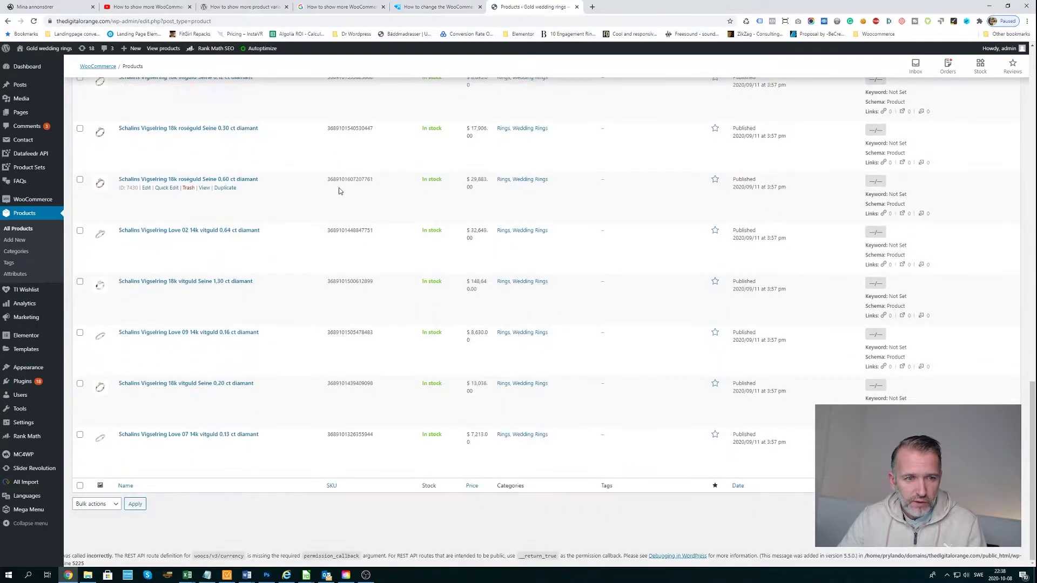
scroll(204, 464, up, 3)
scroll(203, 463, up, 3)
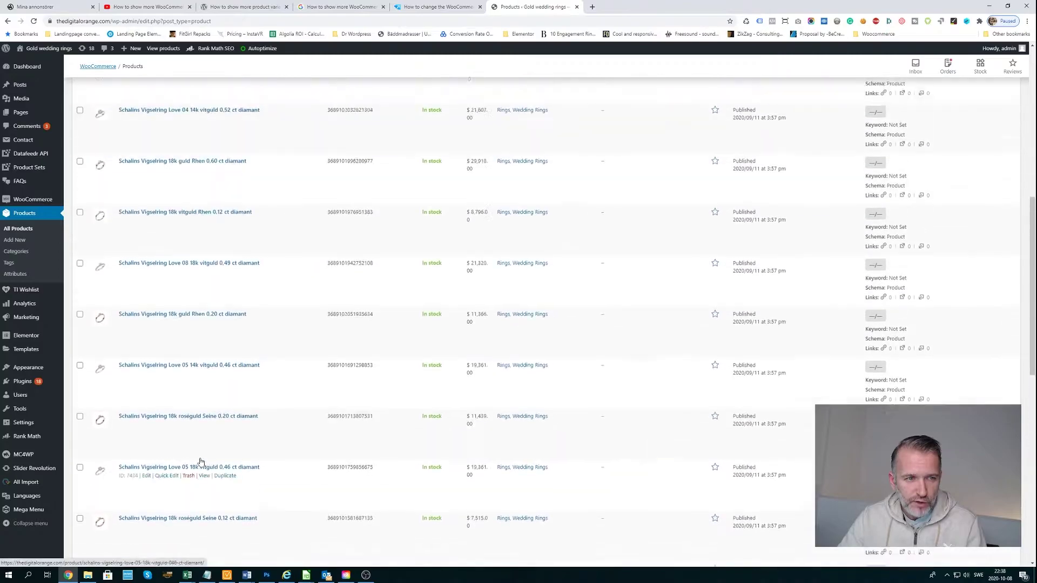
scroll(202, 336, up, 3)
scroll(200, 334, up, 3)
scroll(200, 334, up, 2)
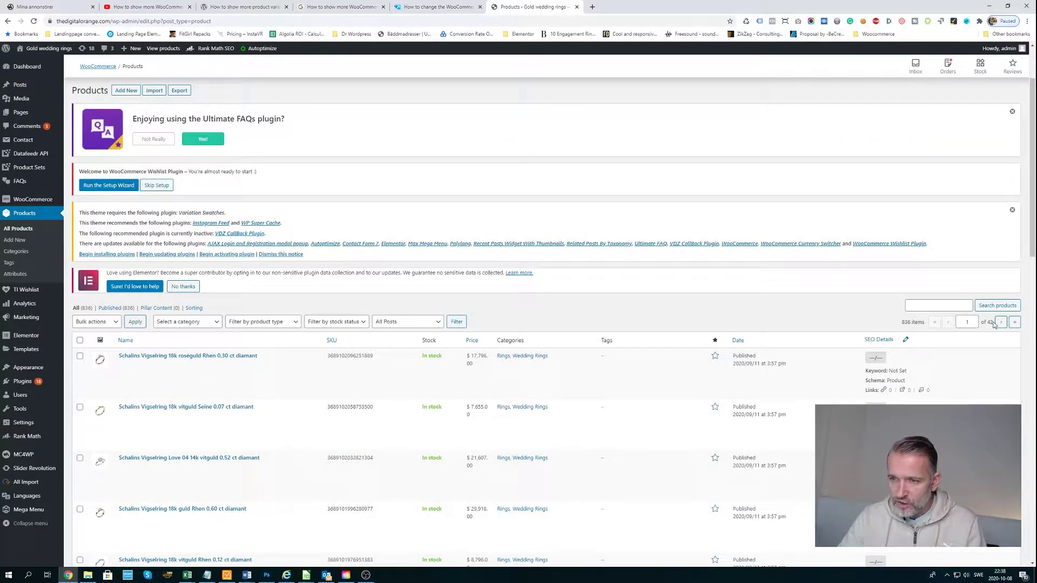
scroll(223, 373, down, 2)
scroll(223, 372, down, 2)
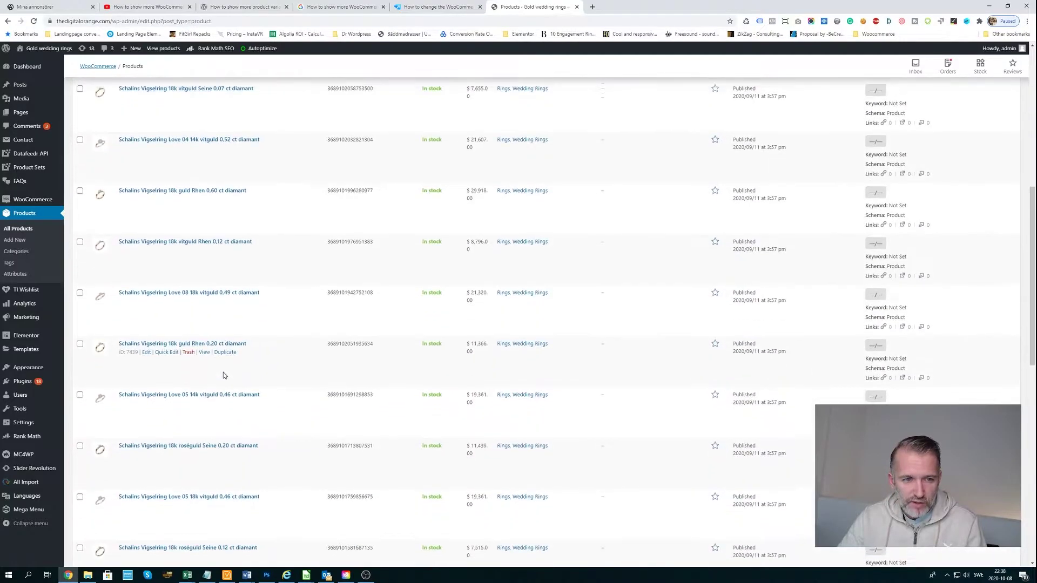
scroll(223, 372, up, 5)
scroll(233, 376, up, 1)
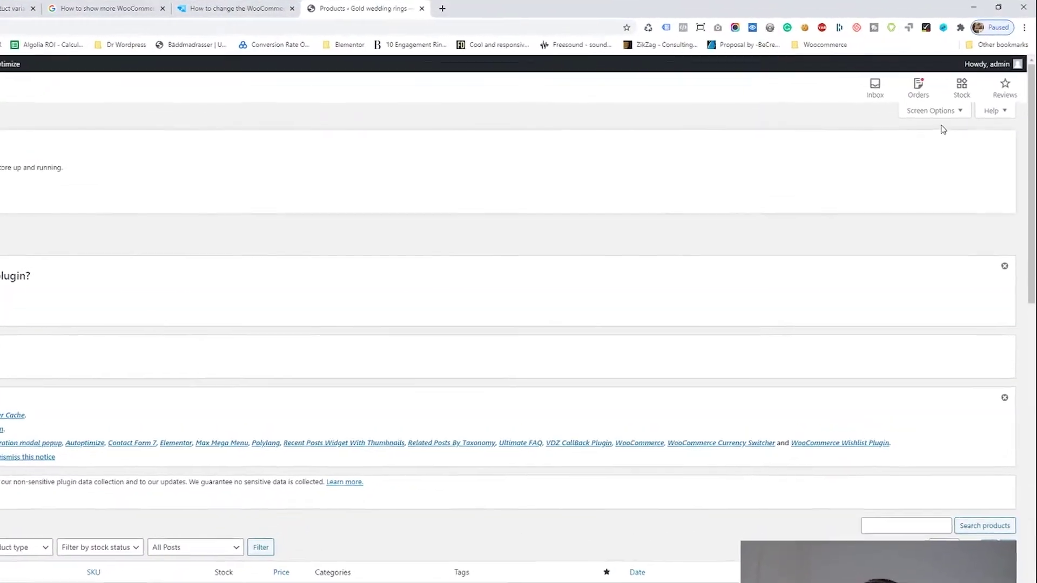
Set Screen Options to show 100 products per page and apply it
click(932, 111)
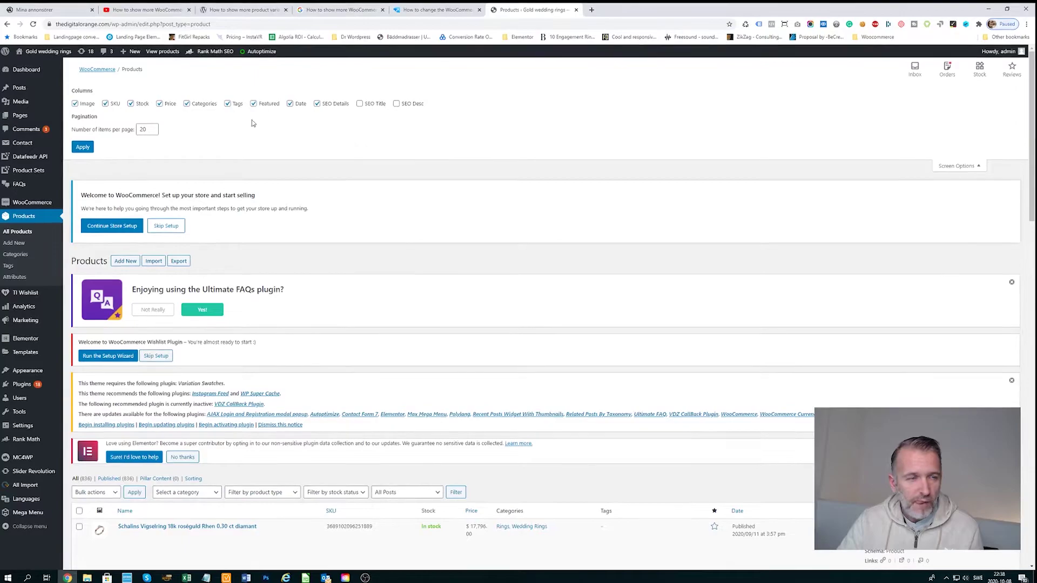
click(146, 129)
text(100)
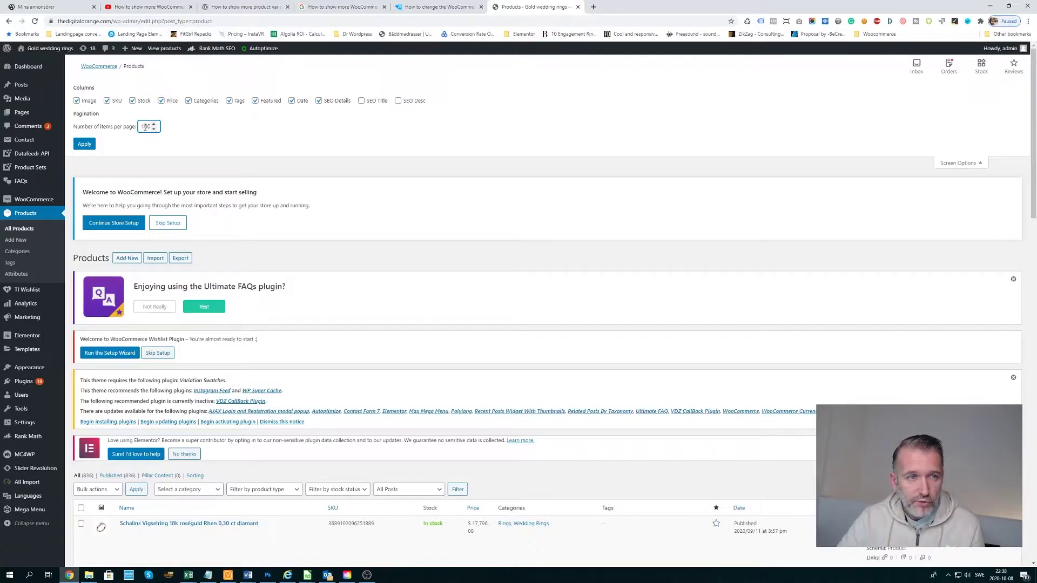
click(86, 145)
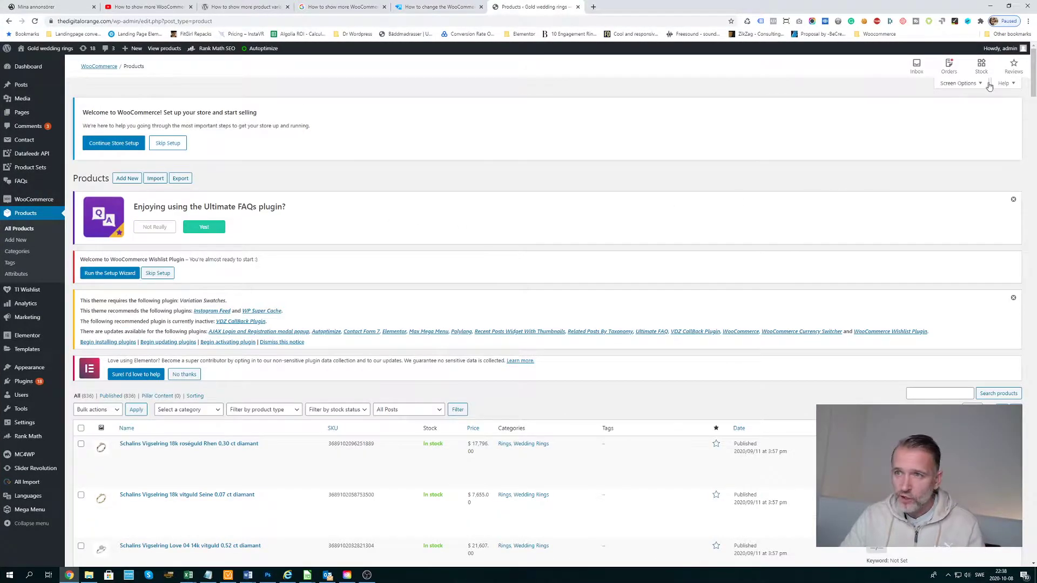
In Screen Options, hide then re-show the Price and SEO Details columns
click(974, 85)
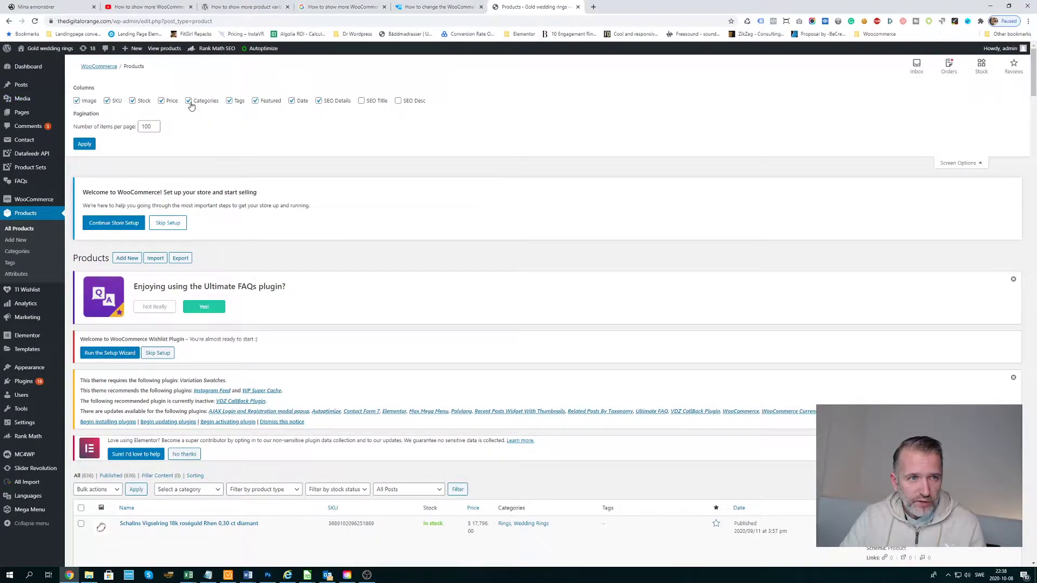
scroll(235, 105, down, 2)
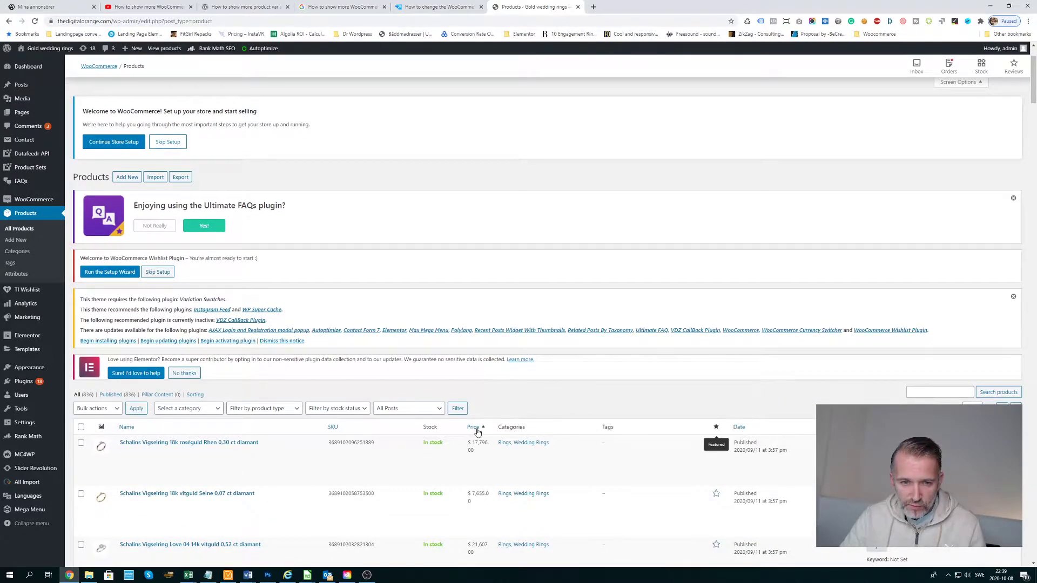
scroll(401, 317, up, 2)
scroll(570, 462, down, 2)
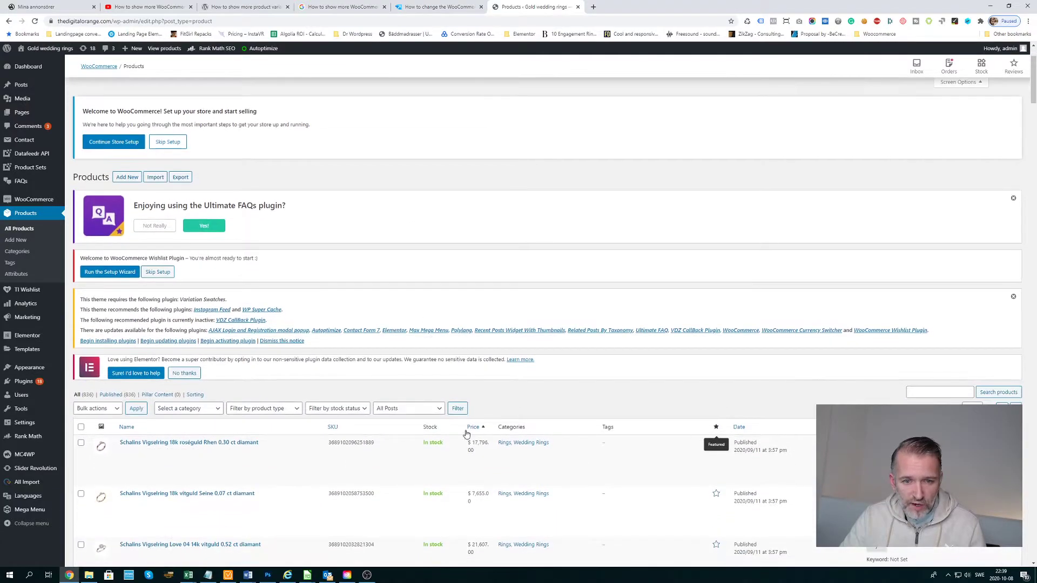
scroll(236, 115, up, 2)
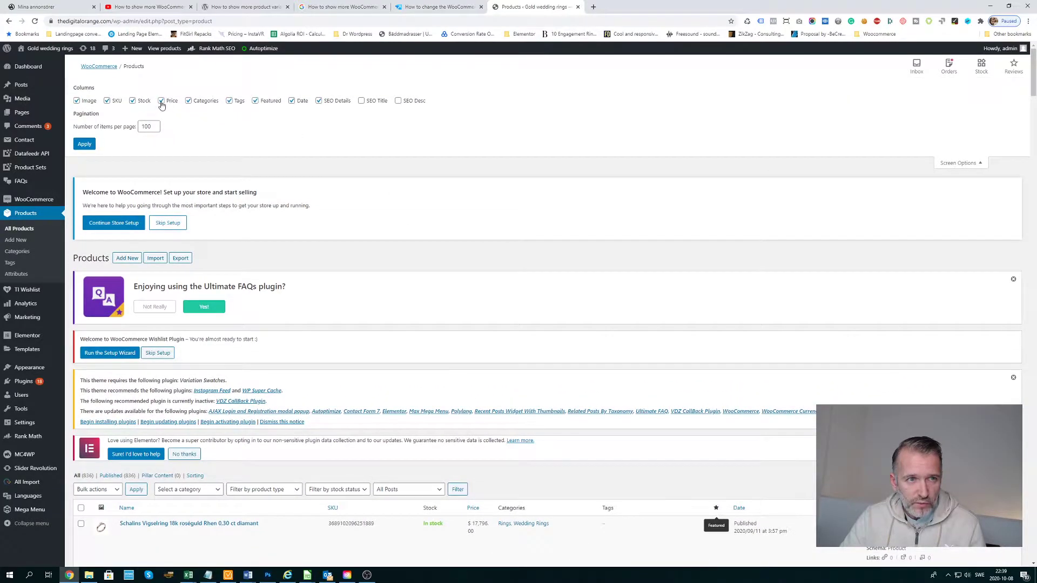
click(162, 100)
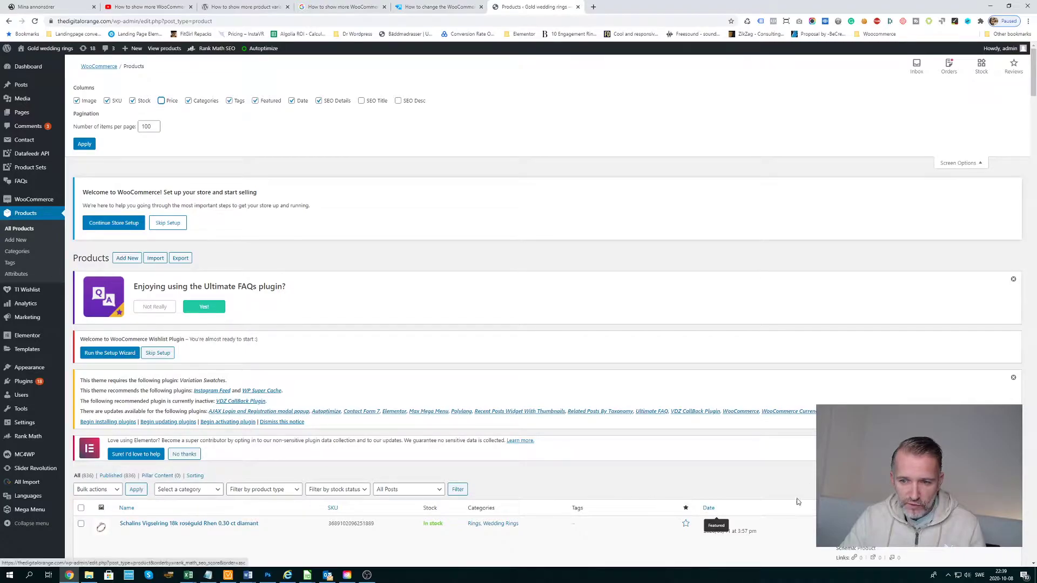
click(319, 102)
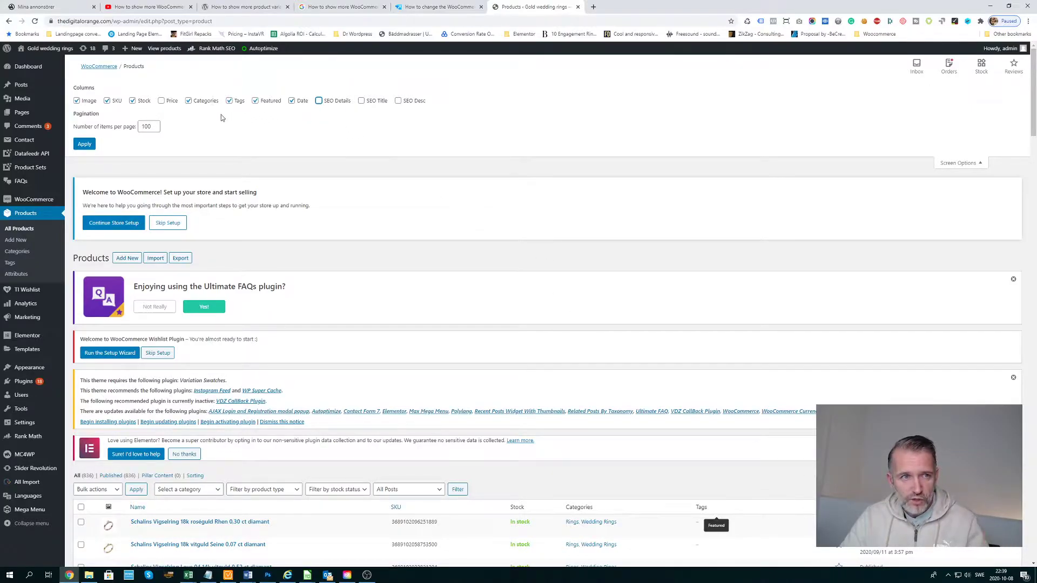
click(319, 101)
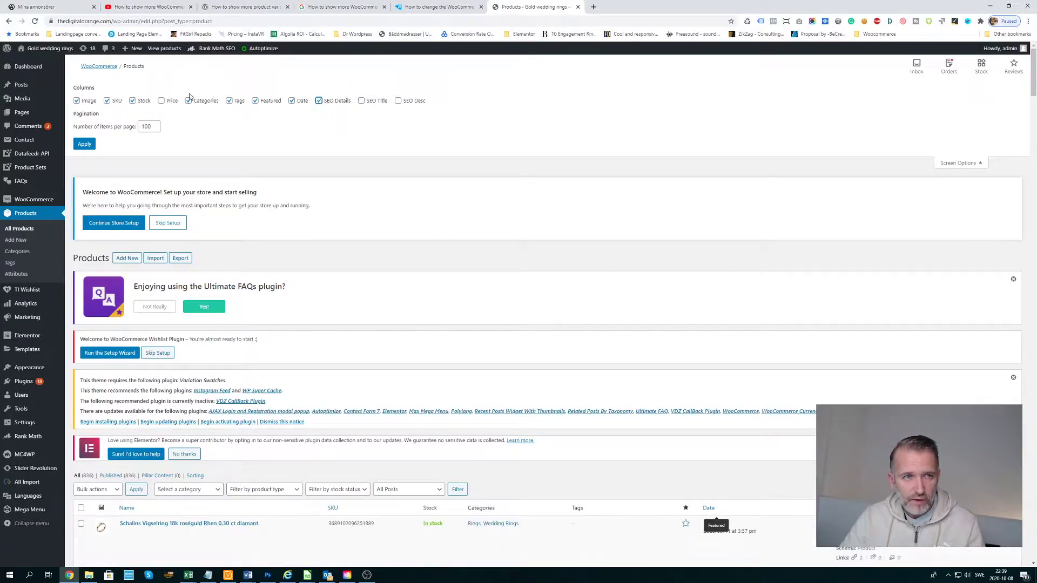
click(162, 101)
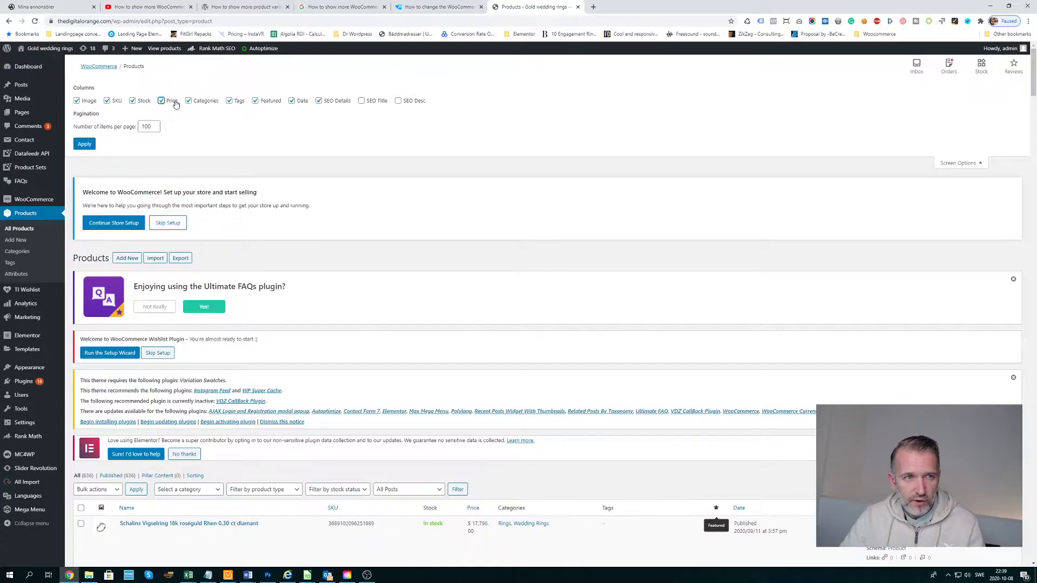
Apply the column and 100-per-page settings and review the longer products list
click(85, 144)
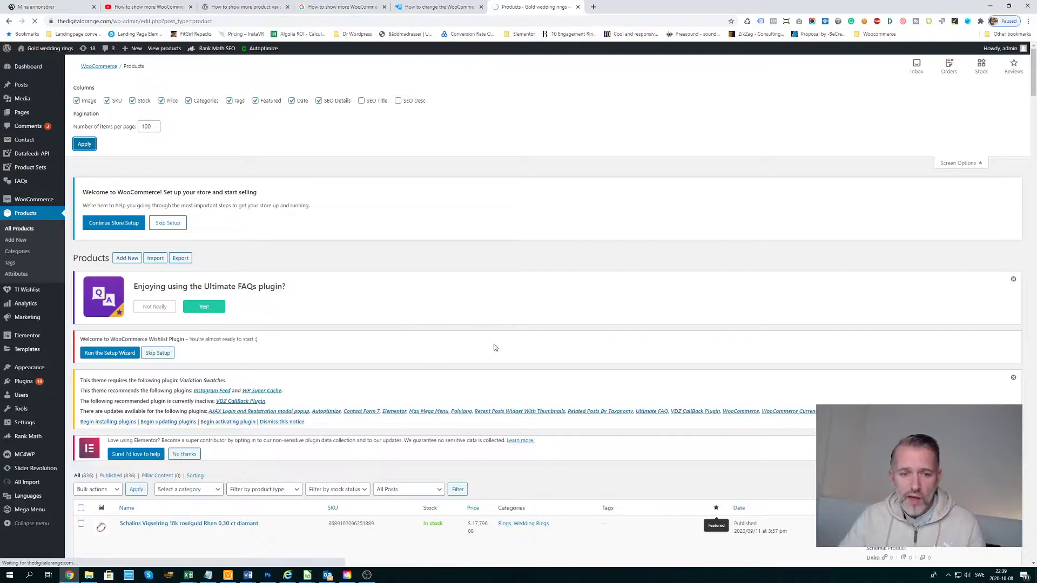
scroll(493, 347, down, 4)
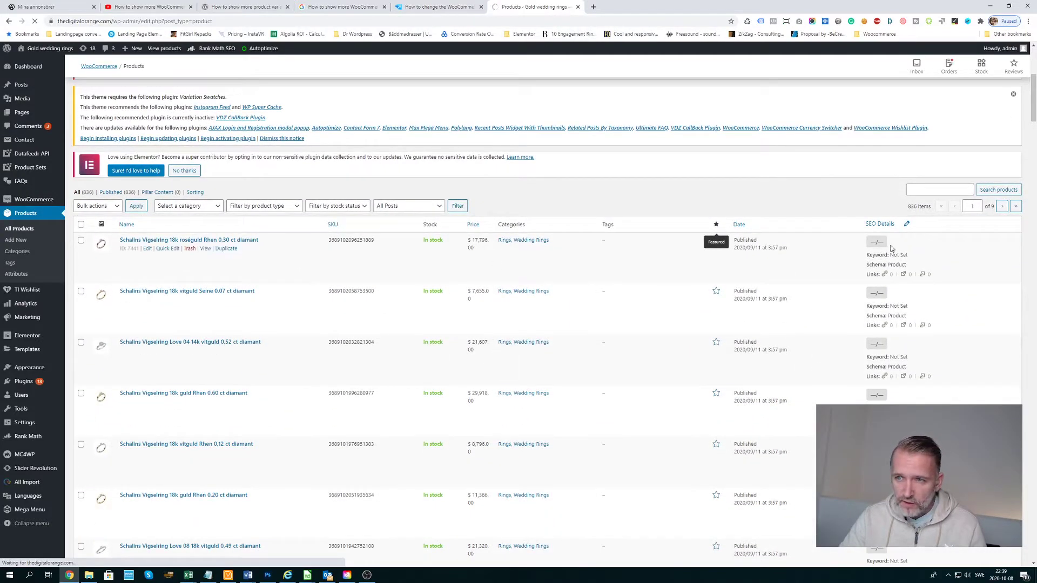
scroll(494, 347, down, 3)
scroll(278, 214, down, 3)
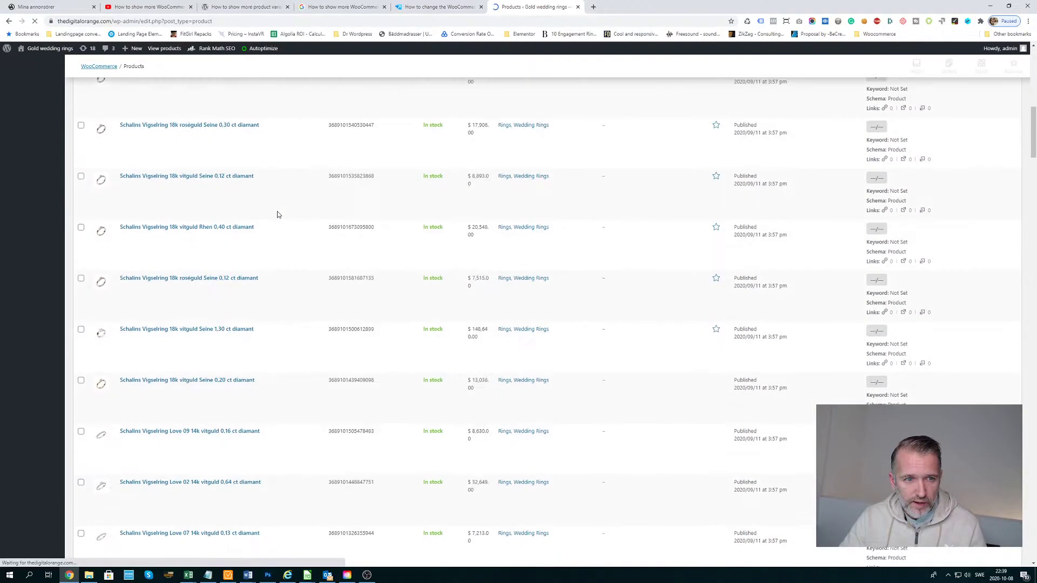
scroll(277, 214, down, 2)
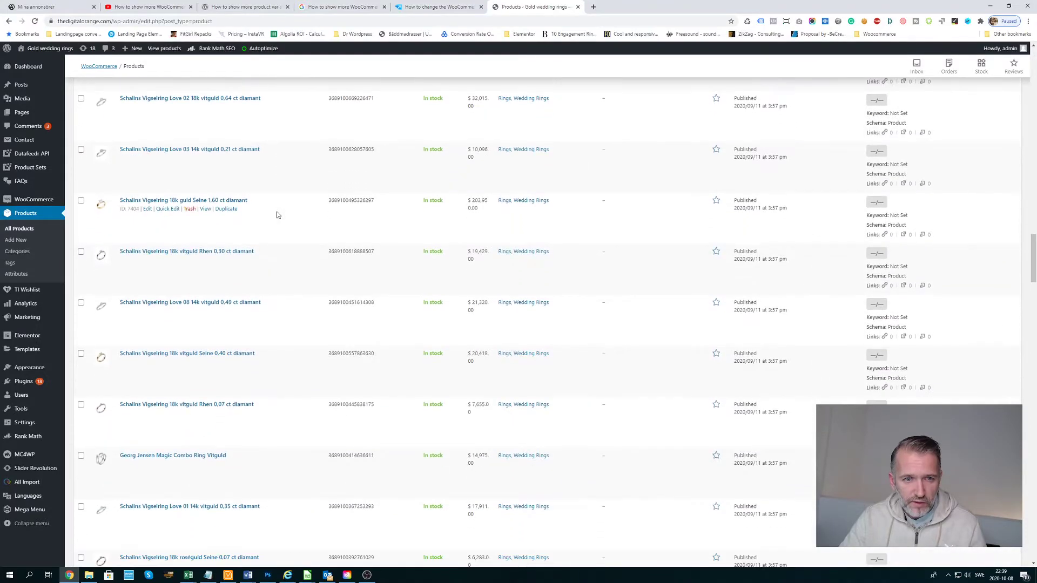
scroll(277, 214, down, 2)
scroll(276, 214, down, 2)
scroll(277, 214, down, 2)
scroll(276, 216, up, 3)
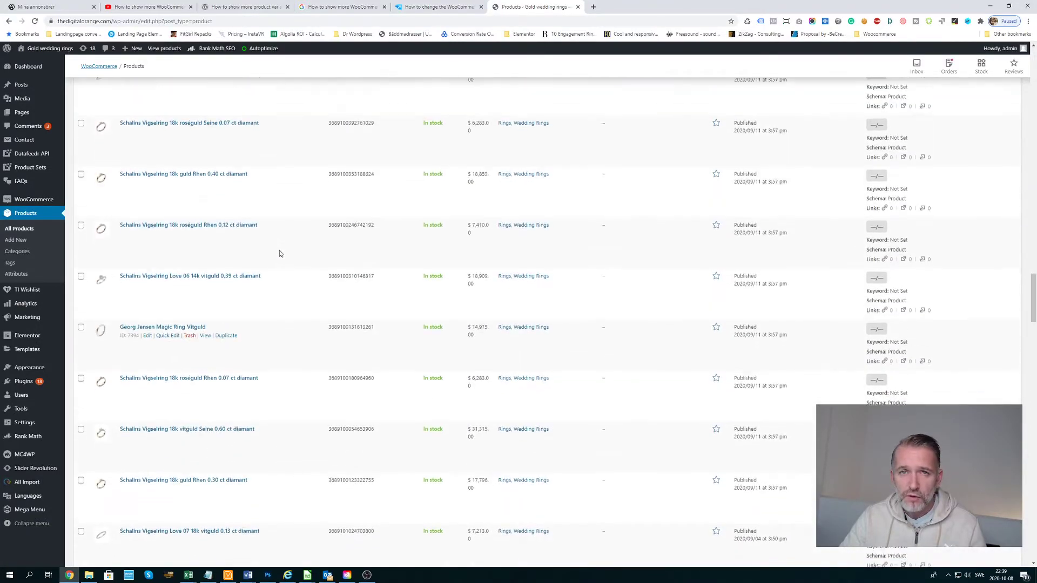
scroll(279, 248, up, 2)
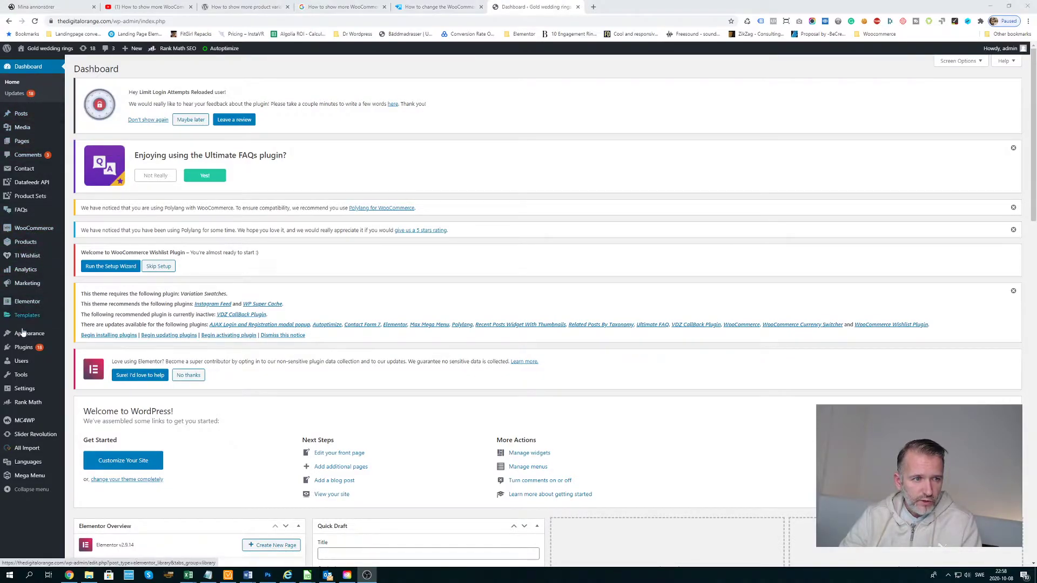
Open the Customizer and preview the storefront Shop page showing 12 of 836 products
mouse_move(29, 334)
click(82, 348)
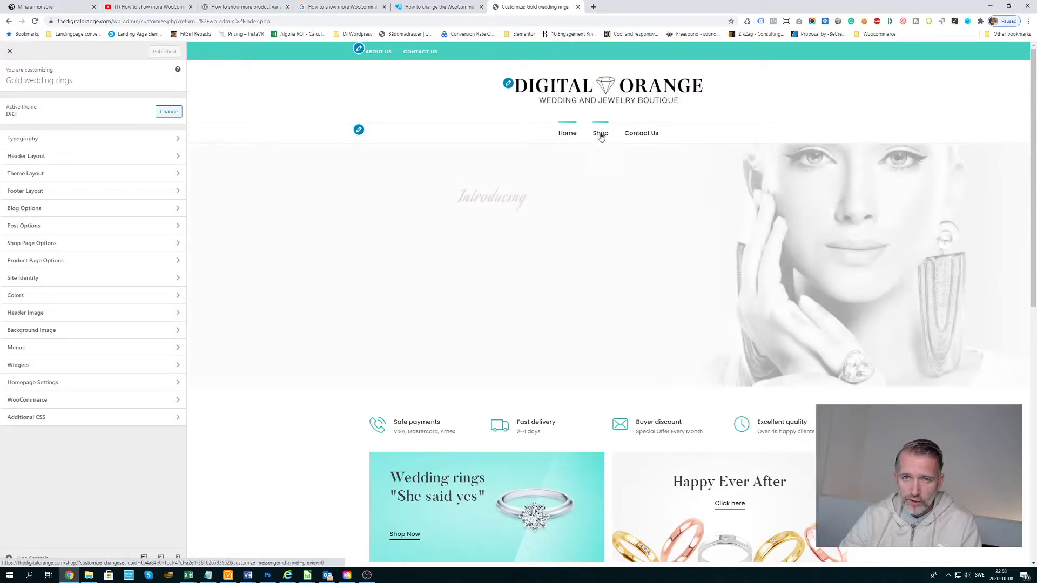
click(603, 134)
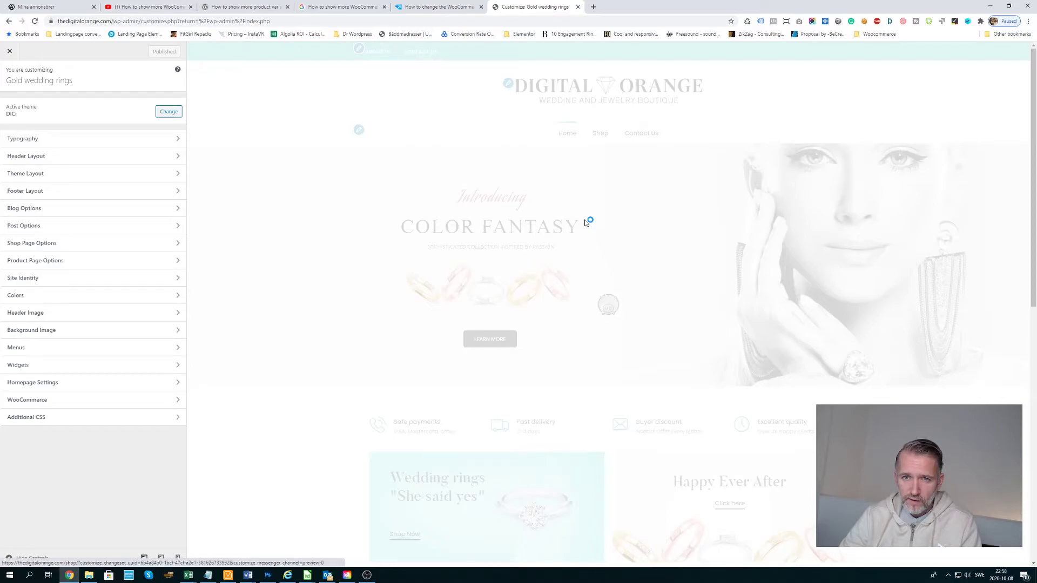
scroll(603, 358, down, 2)
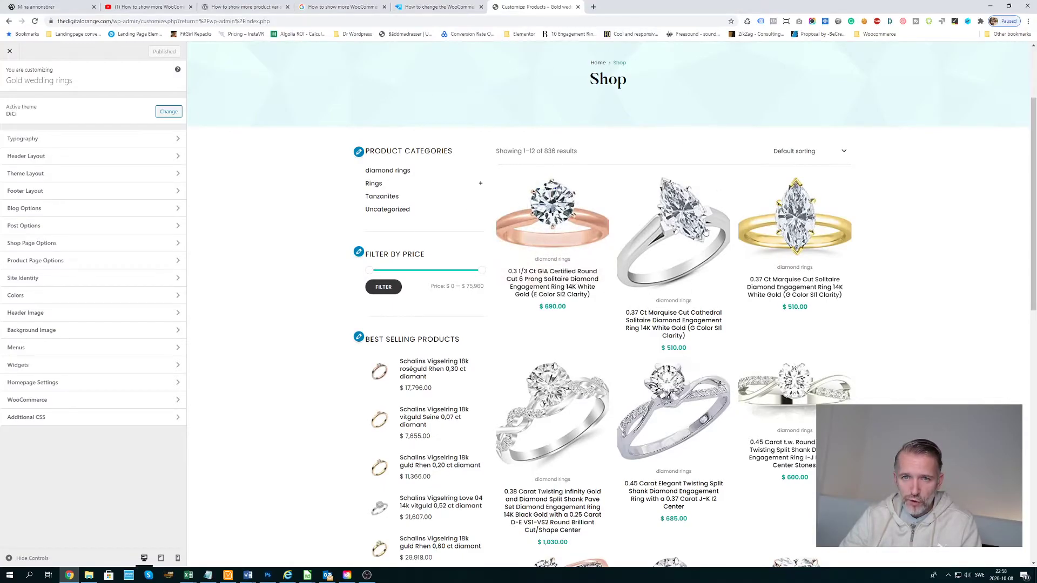
scroll(705, 231, down, 2)
scroll(706, 243, down, 3)
scroll(749, 407, down, 2)
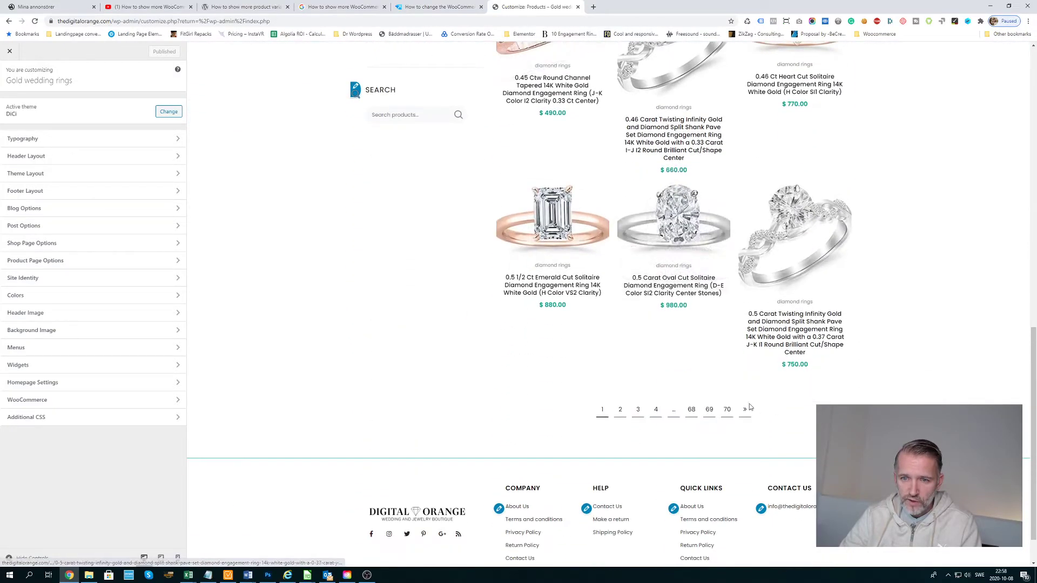
scroll(724, 414, up, 2)
scroll(705, 407, up, 3)
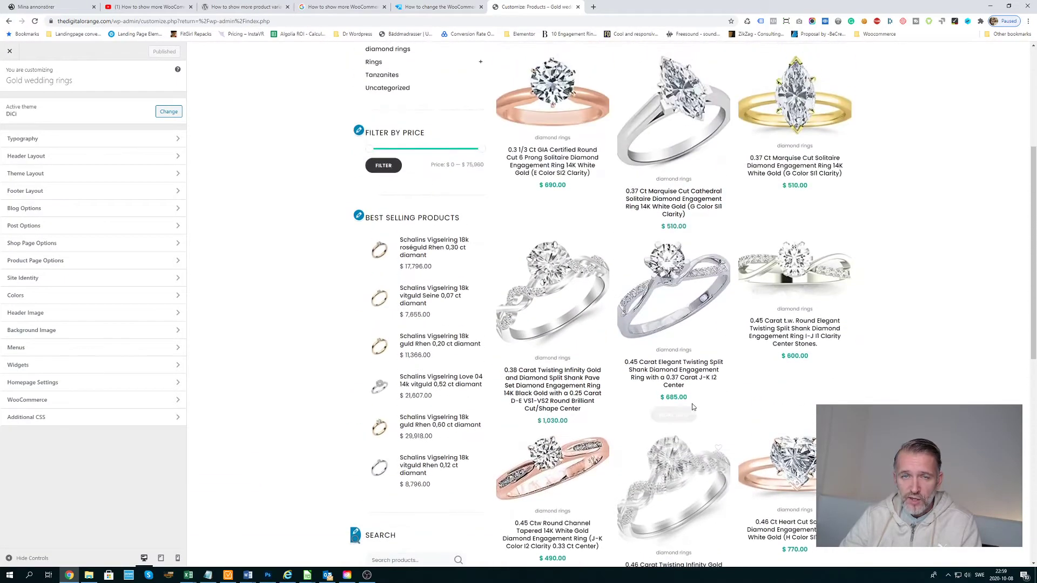
scroll(693, 404, up, 3)
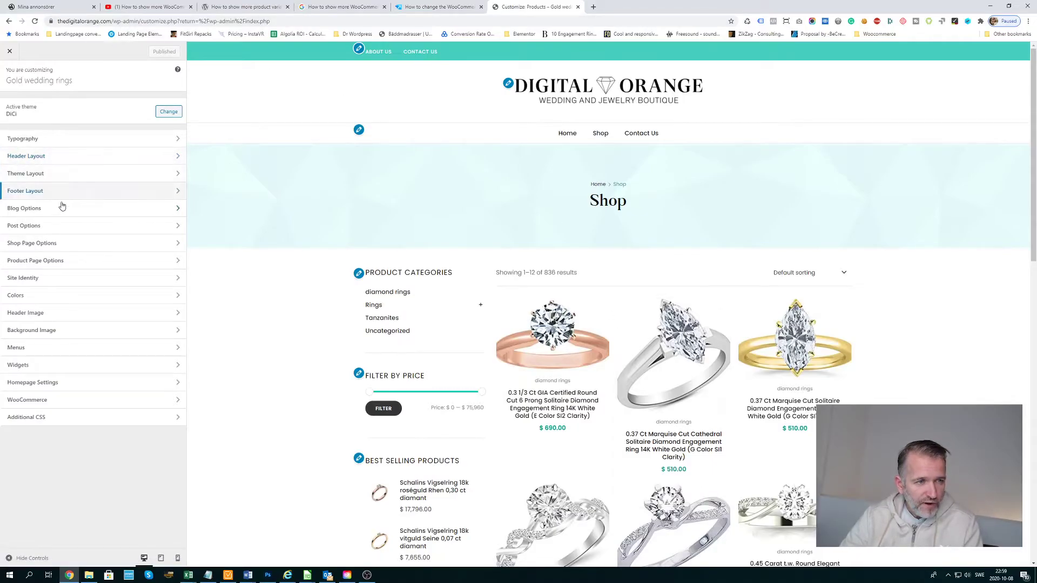
In Shop Page Options, raise products per row from 3 to 4
click(47, 247)
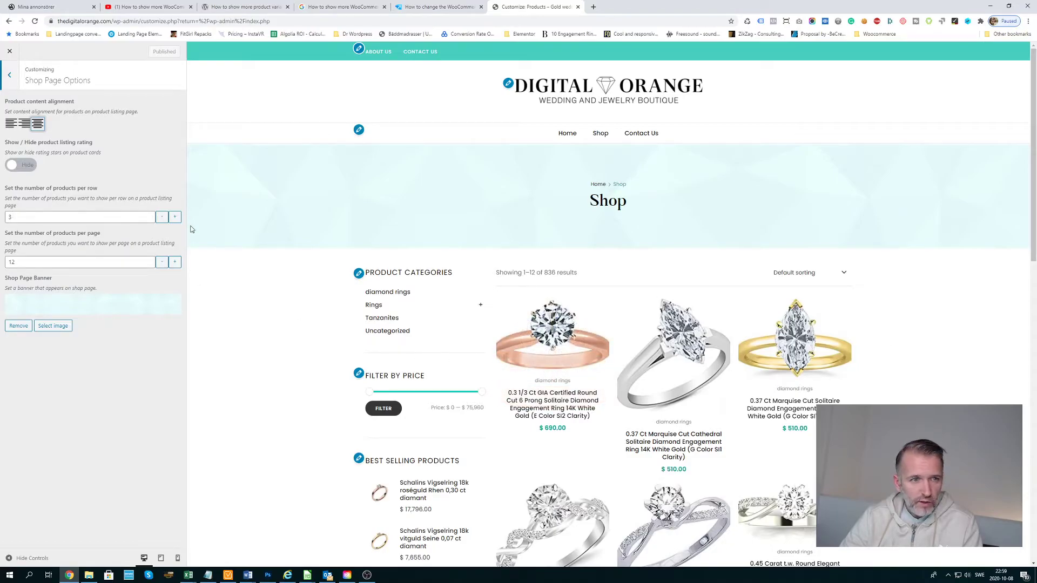
click(175, 218)
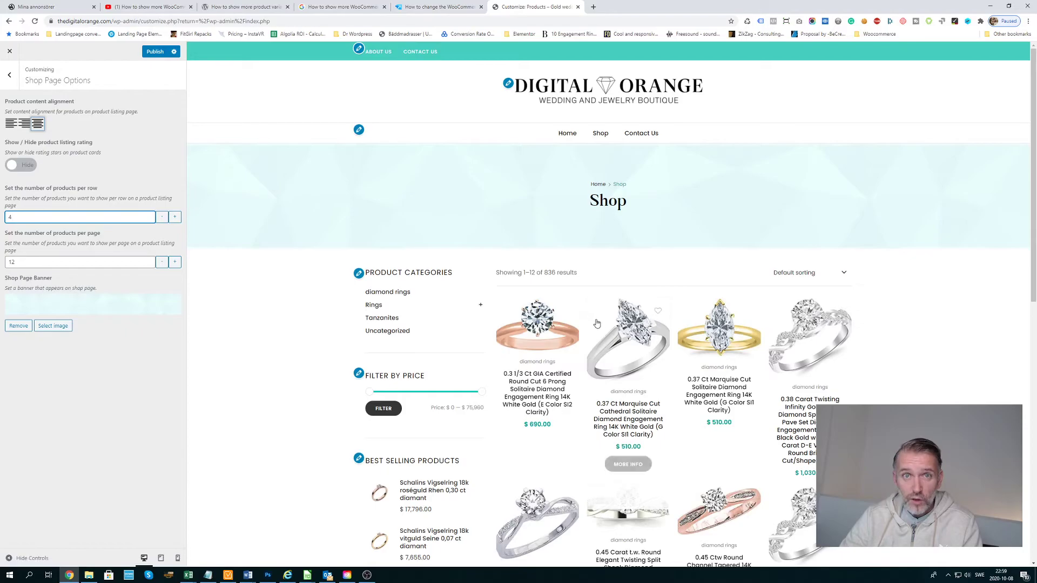
mouse_move(719, 337)
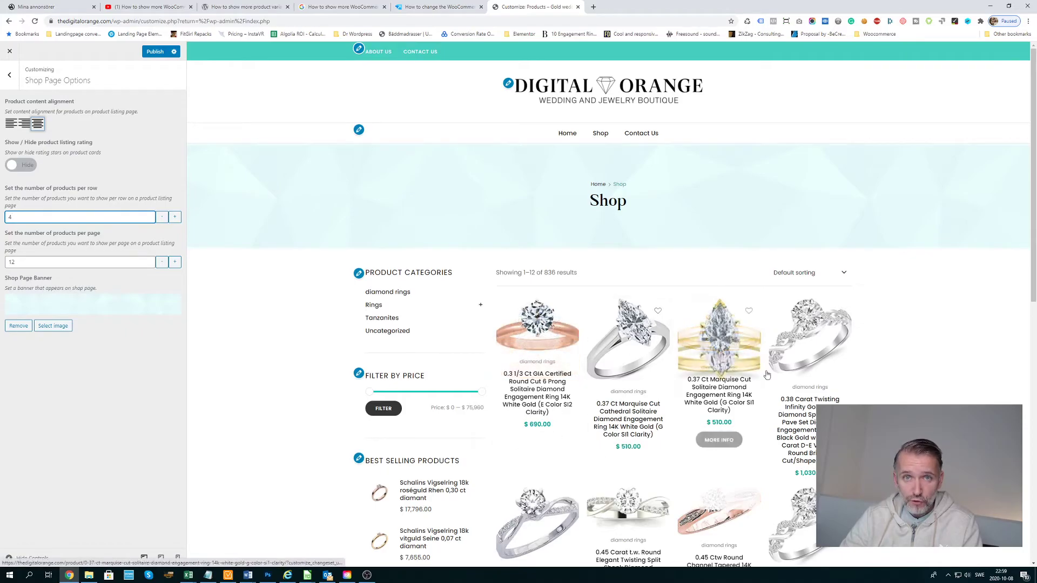
scroll(888, 351, down, 5)
scroll(886, 351, down, 2)
scroll(887, 351, up, 2)
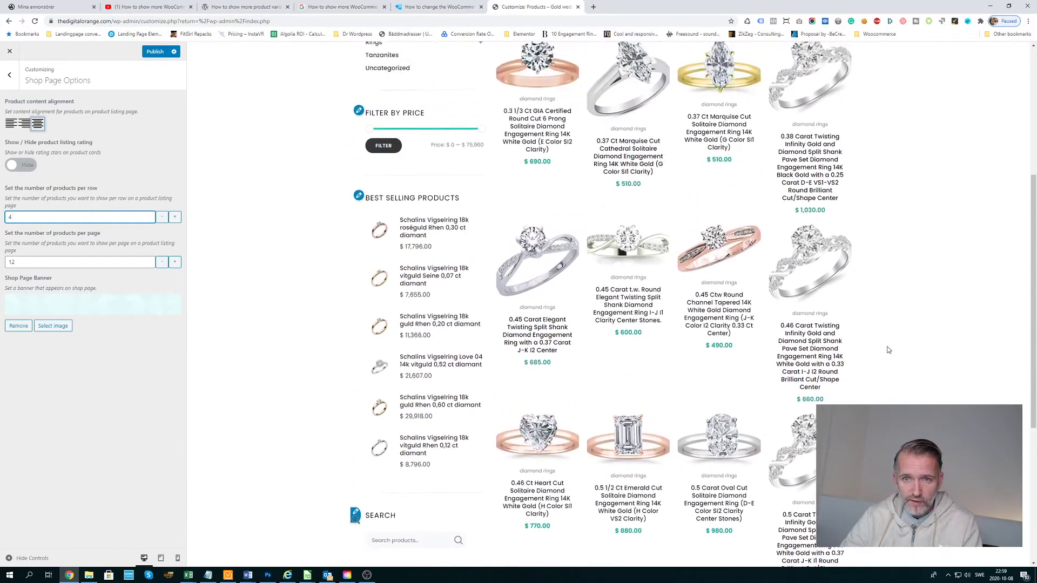
scroll(891, 341, up, 2)
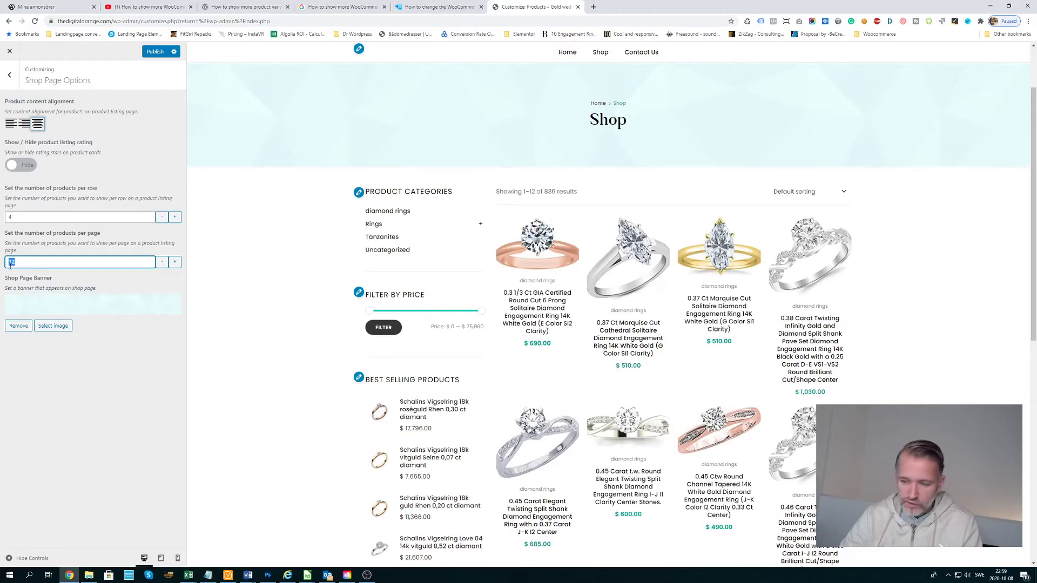
text(0)
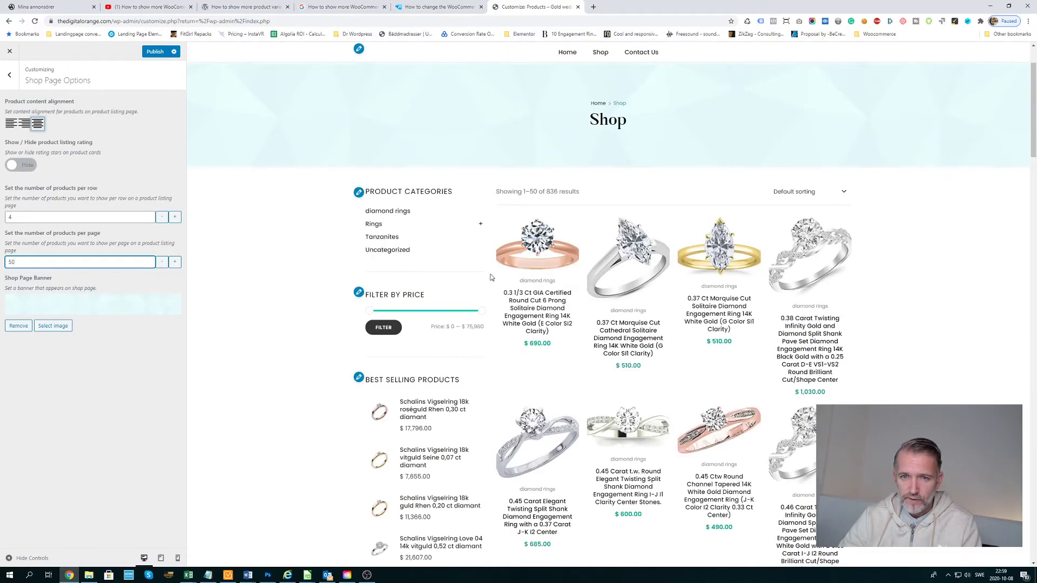
scroll(511, 260, down, 2)
scroll(532, 171, up, 1)
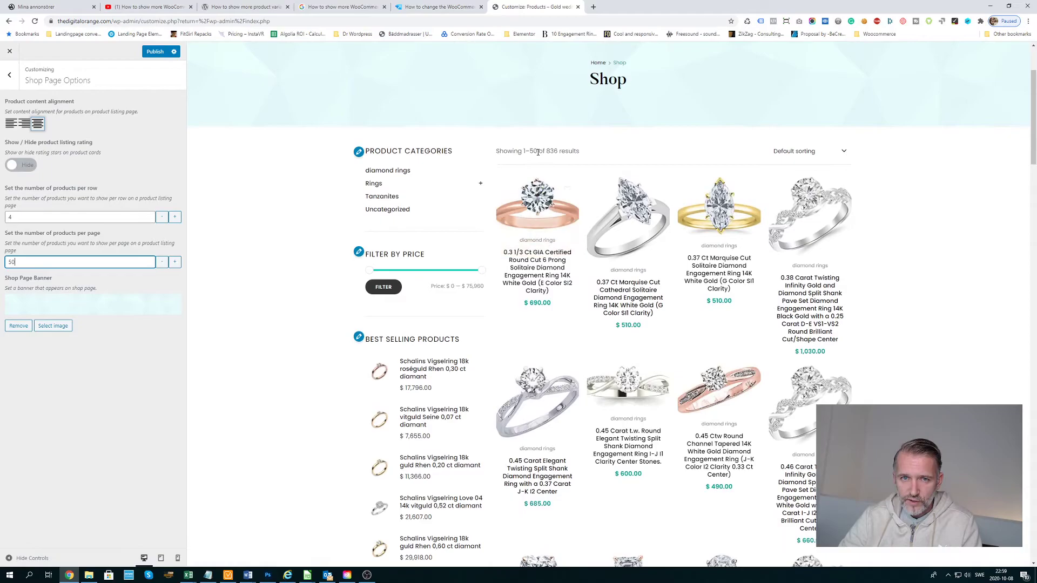
scroll(580, 206, down, 4)
scroll(592, 220, down, 4)
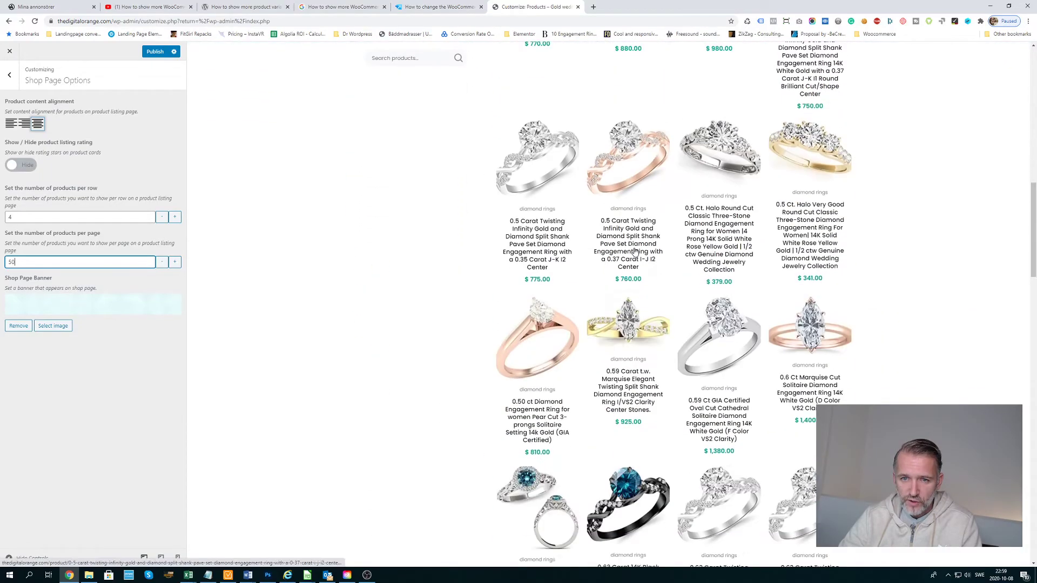
scroll(607, 239, down, 4)
scroll(624, 258, down, 3)
scroll(625, 258, up, 4)
scroll(607, 264, up, 4)
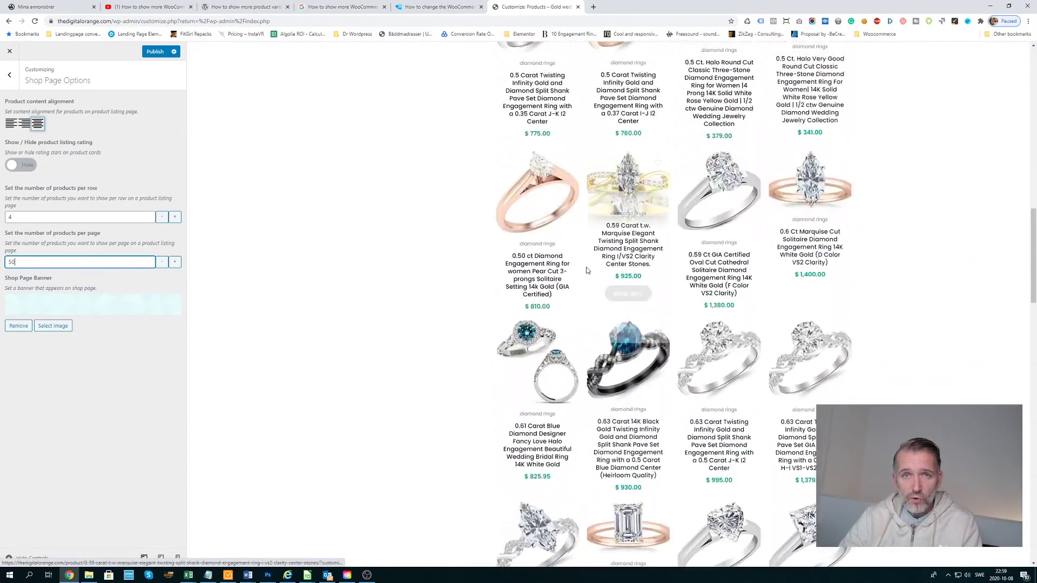
scroll(585, 271, up, 4)
scroll(580, 282, up, 3)
scroll(580, 282, up, 4)
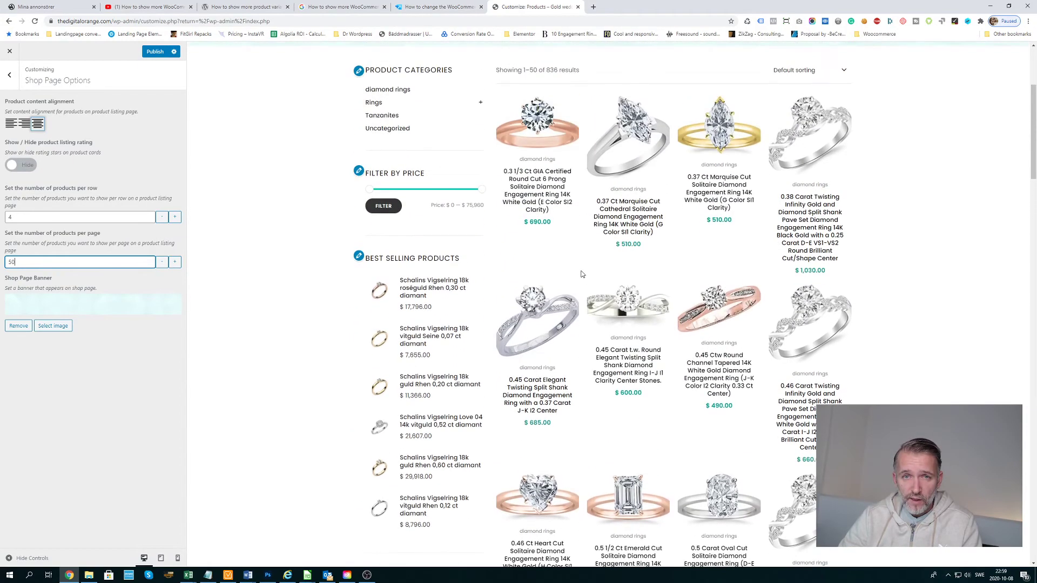
scroll(582, 276, up, 2)
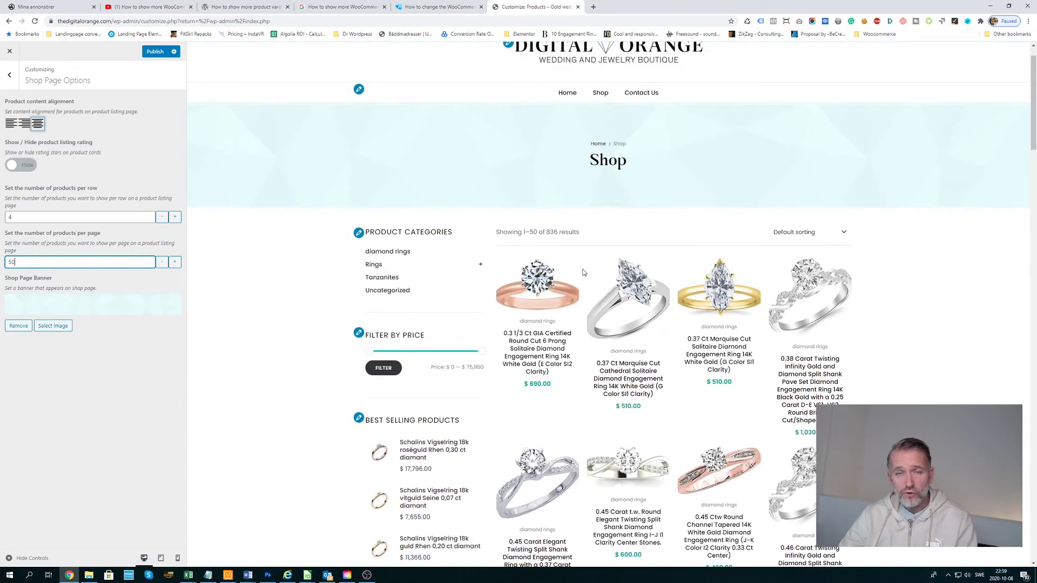